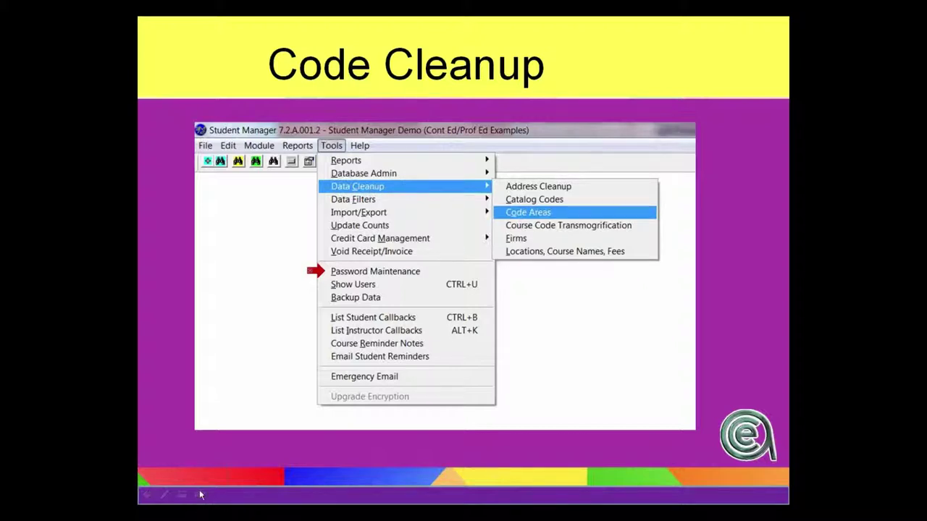
- Leave the Code Cleanup slide and switch to Student Manager
key(alt+Tab)
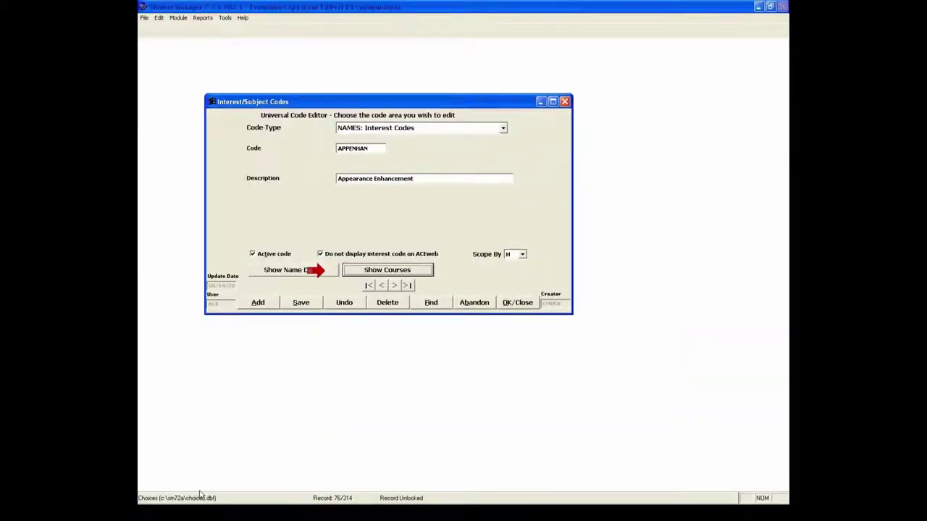
- Close the code editor, open Tools > Data Cleanup > Code Areas, and load Interest/Subject codes
click(518, 302)
click(224, 17)
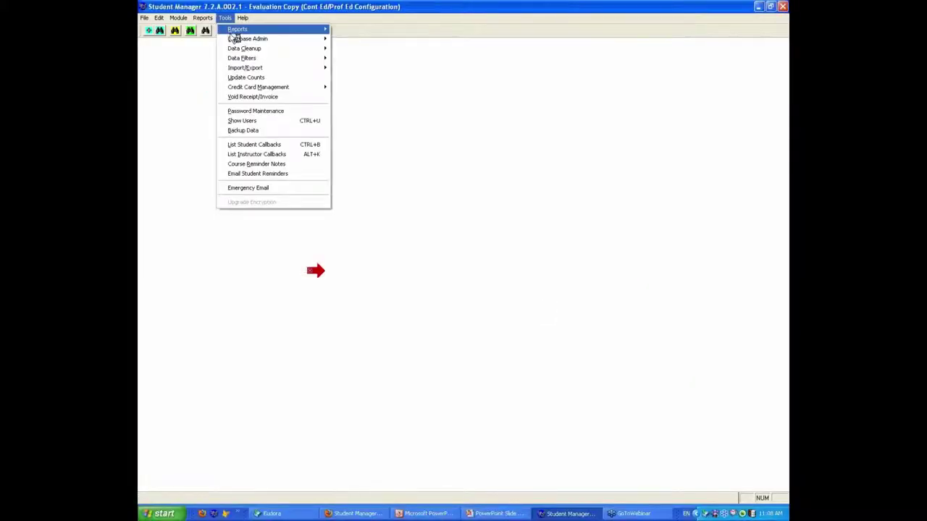
mouse_move(234, 49)
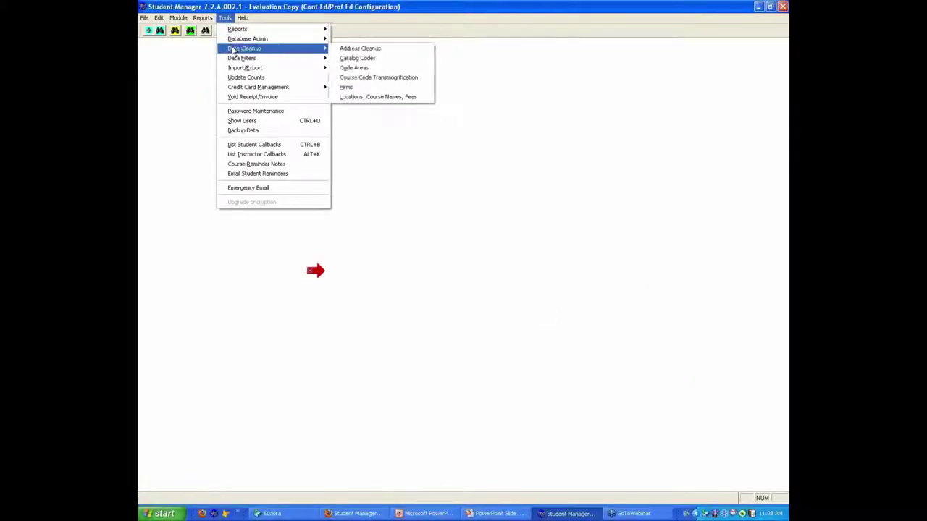
click(362, 68)
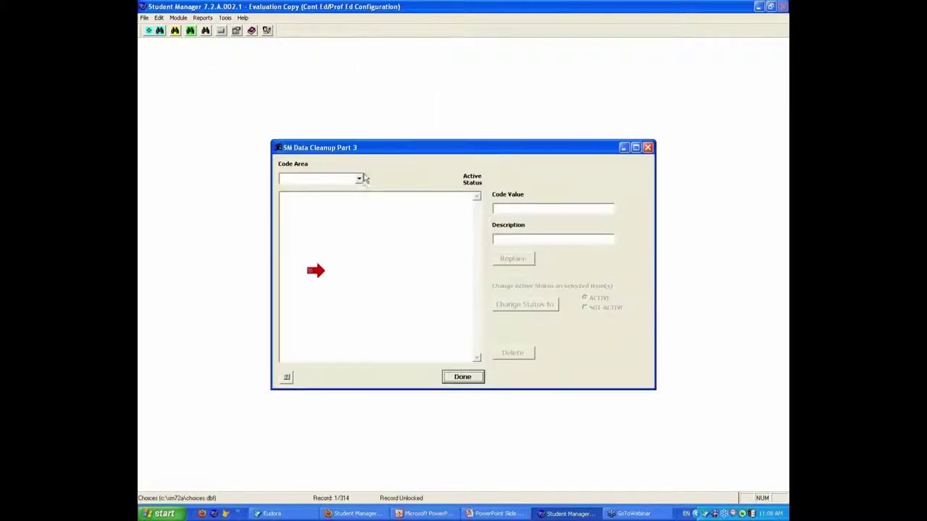
click(359, 180)
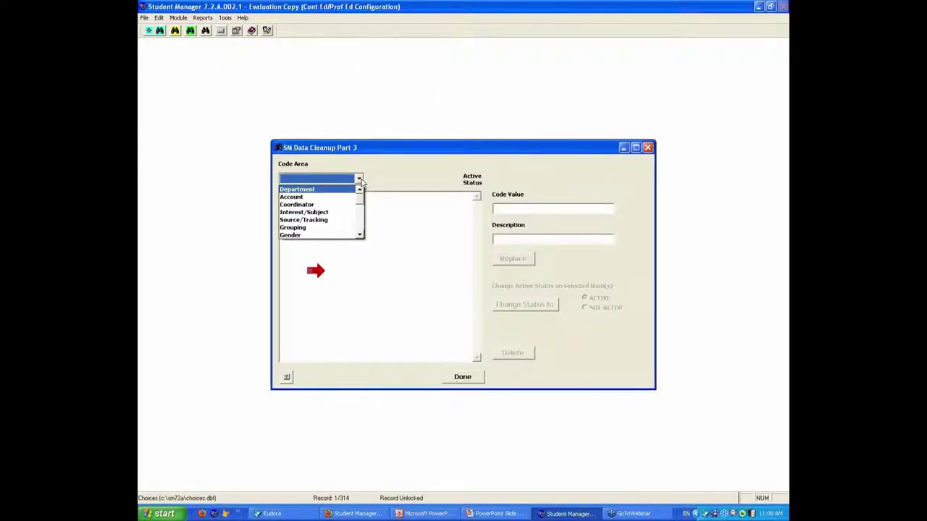
mouse_move(361, 199)
mouse_down()
mouse_move(362, 221)
mouse_move(362, 194)
mouse_up()
click(314, 211)
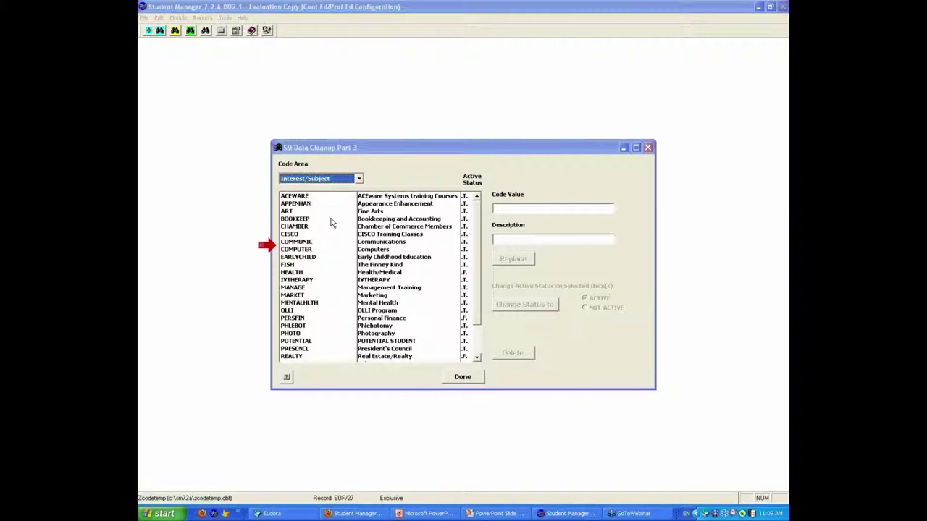
- Scroll the Interest/Subject code list to review each code's active status
drag(269, 246, 278, 206)
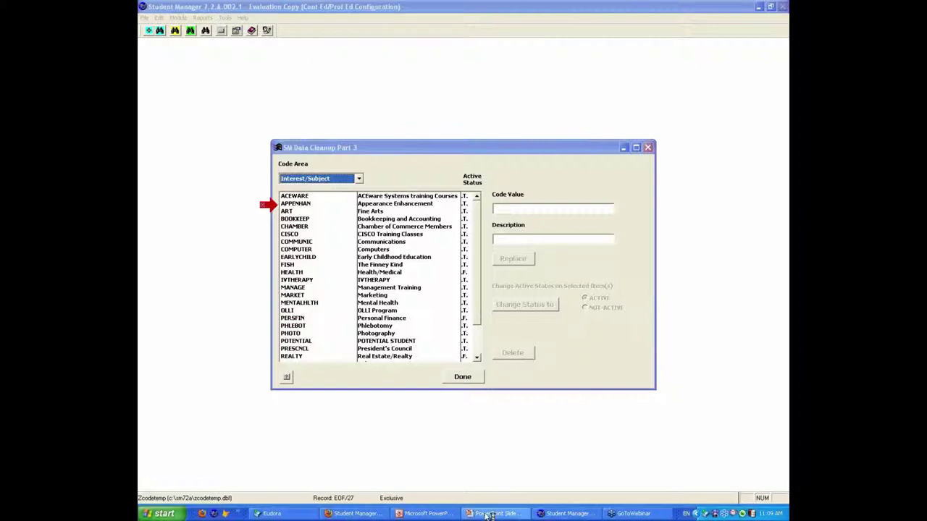
- Close the cleanup window, open a registrant's record, and review its occupation choices including CAT and DOG
click(462, 376)
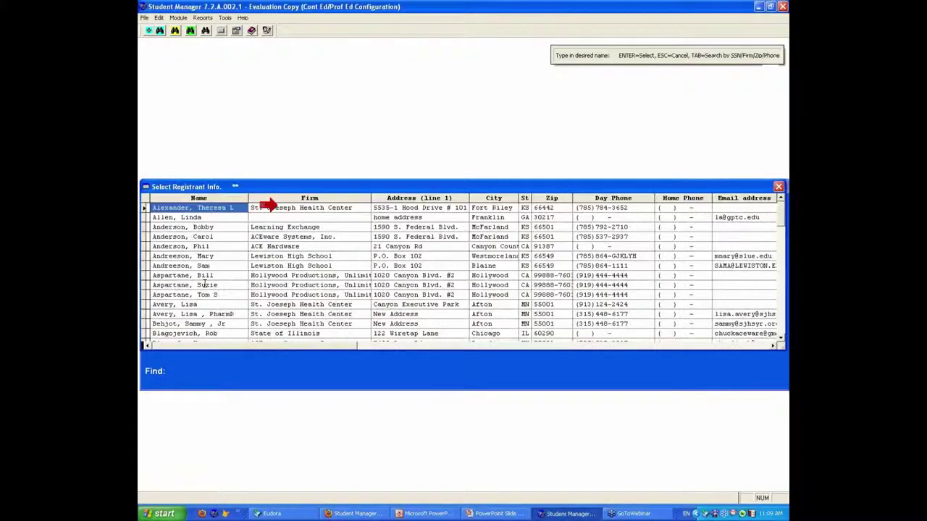
double_click(205, 285)
click(558, 220)
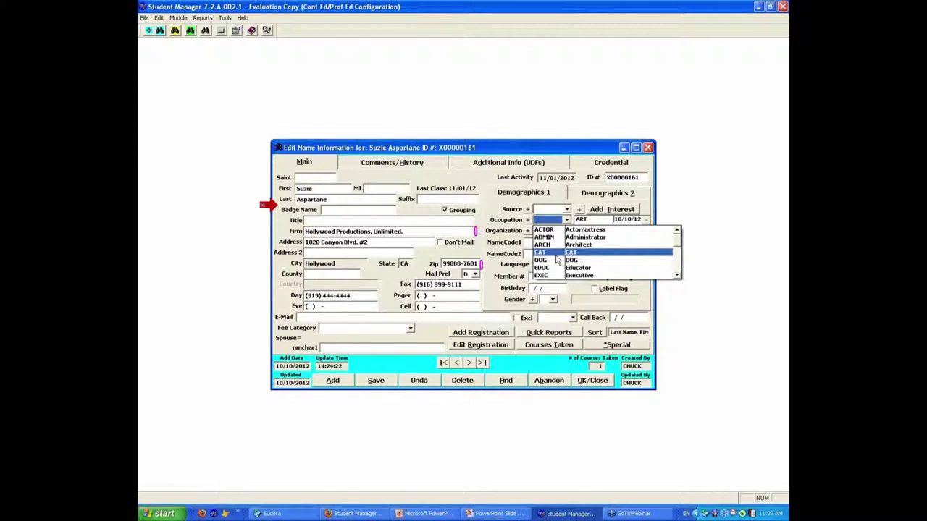
click(503, 210)
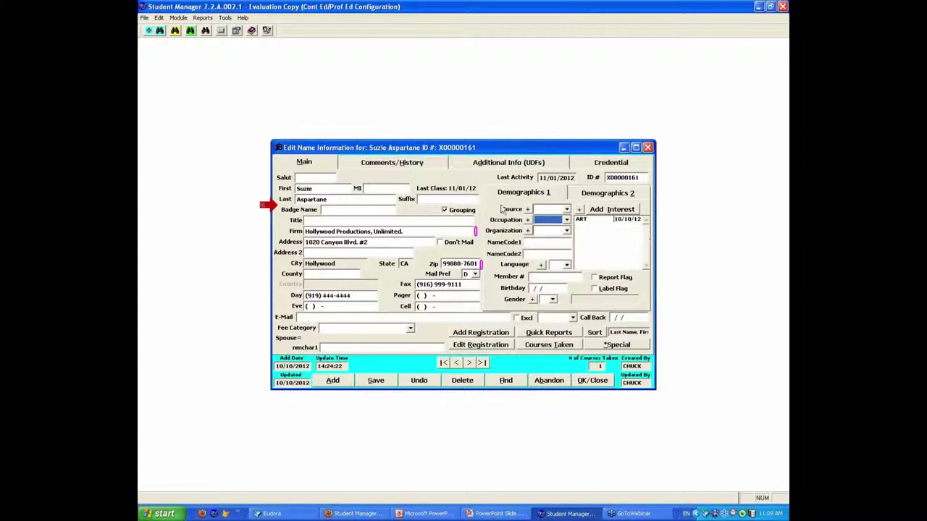
- Open the Universal Code Editor on NAMES: Occupational Codes
click(223, 32)
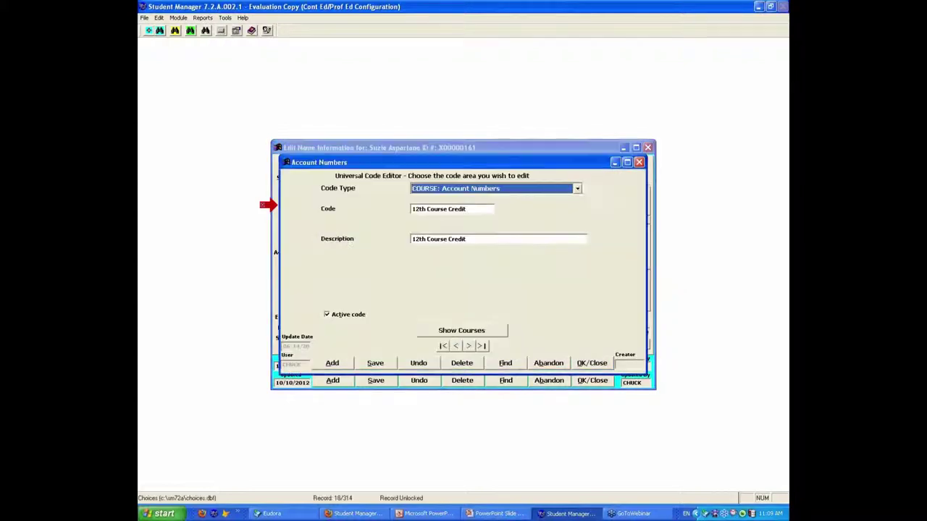
click(577, 188)
scroll(580, 247, down, 10)
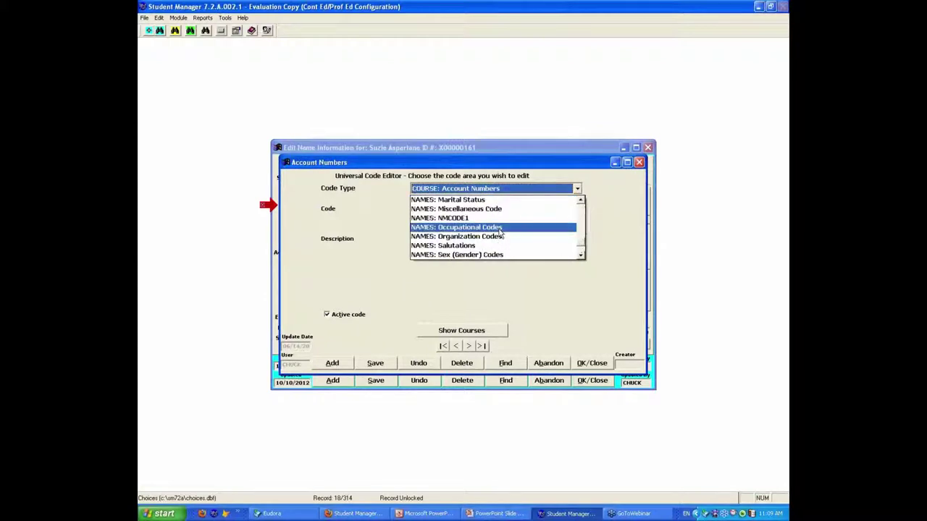
click(500, 230)
- Find CAT, clear Active code on CAT and DOG, review the code list, and close the editor
click(504, 363)
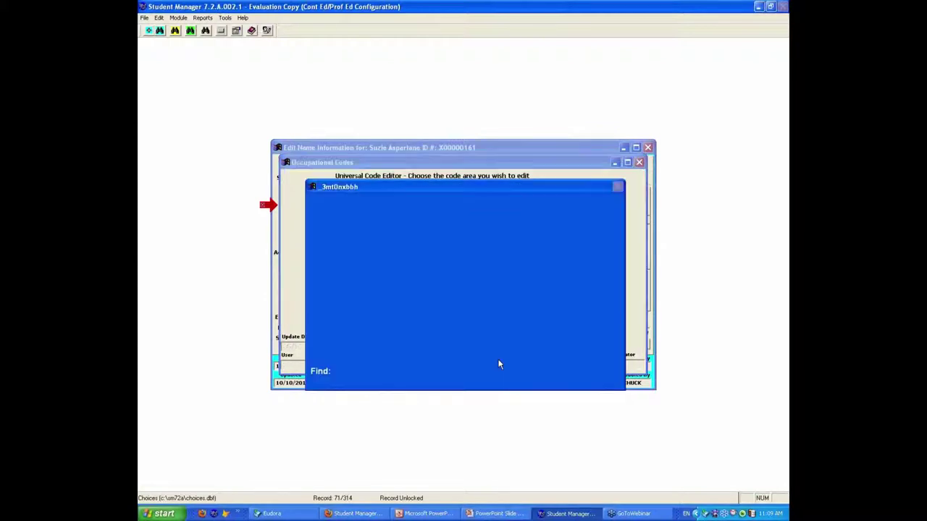
key(Return)
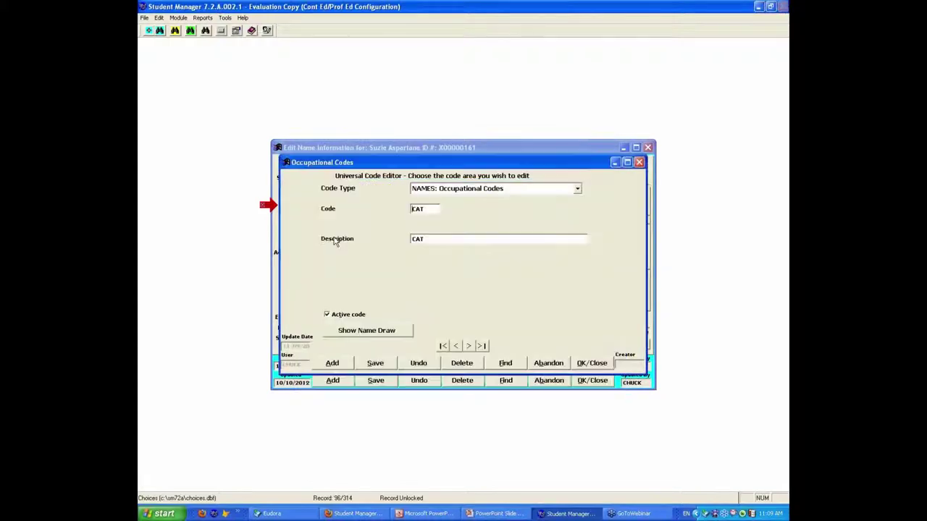
click(332, 316)
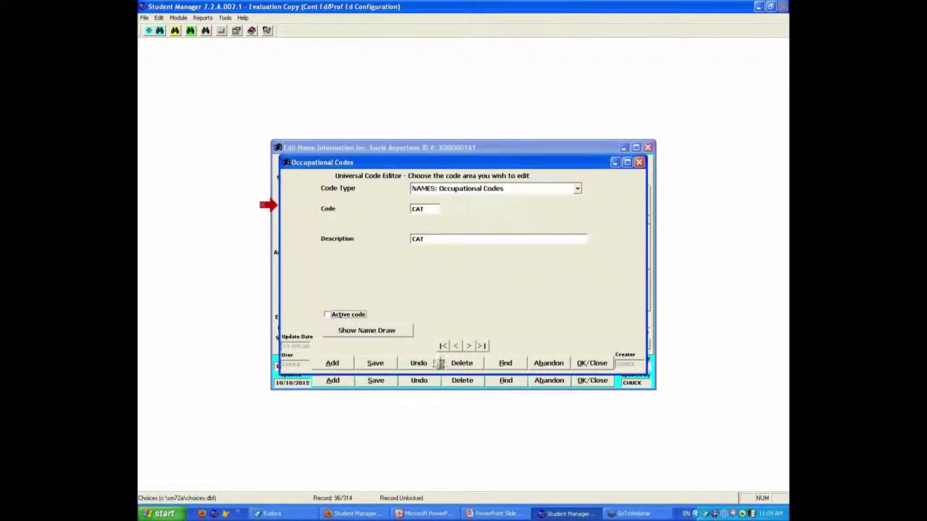
click(475, 348)
click(327, 315)
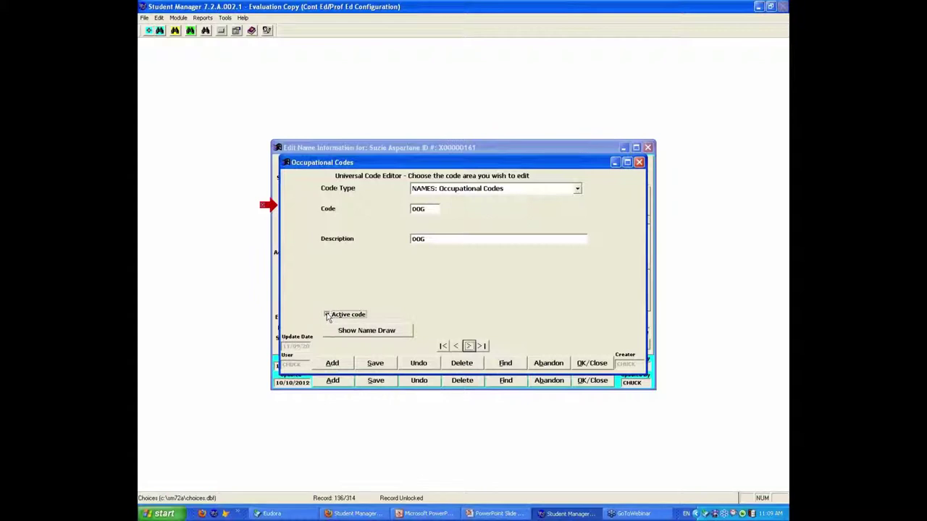
click(468, 346)
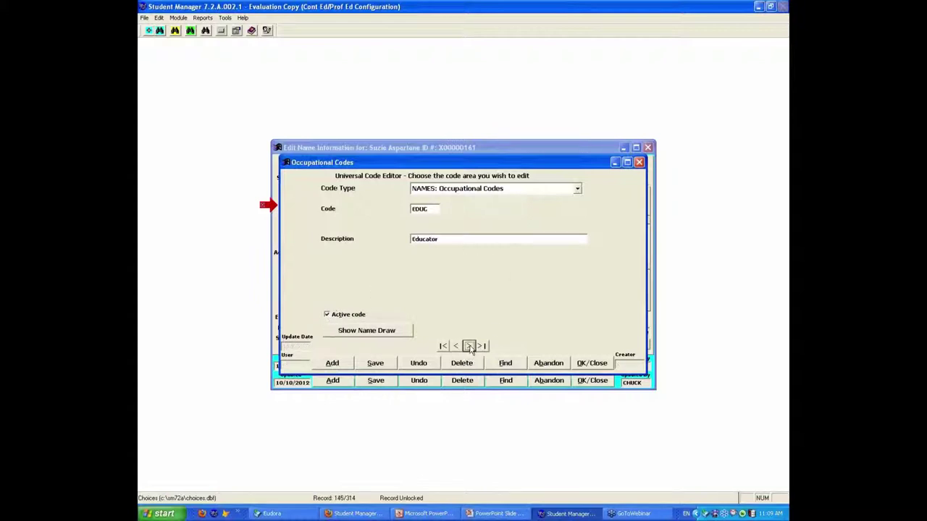
click(505, 363)
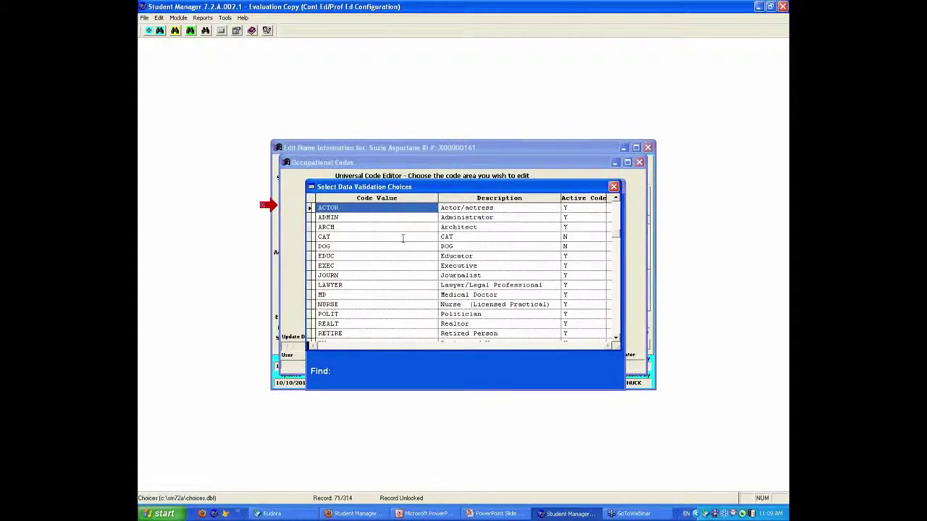
key(Escape)
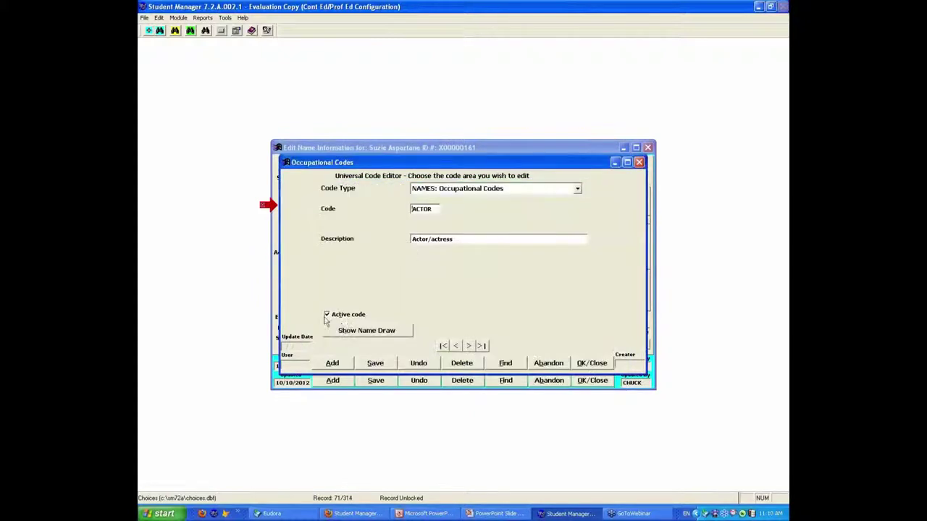
click(591, 363)
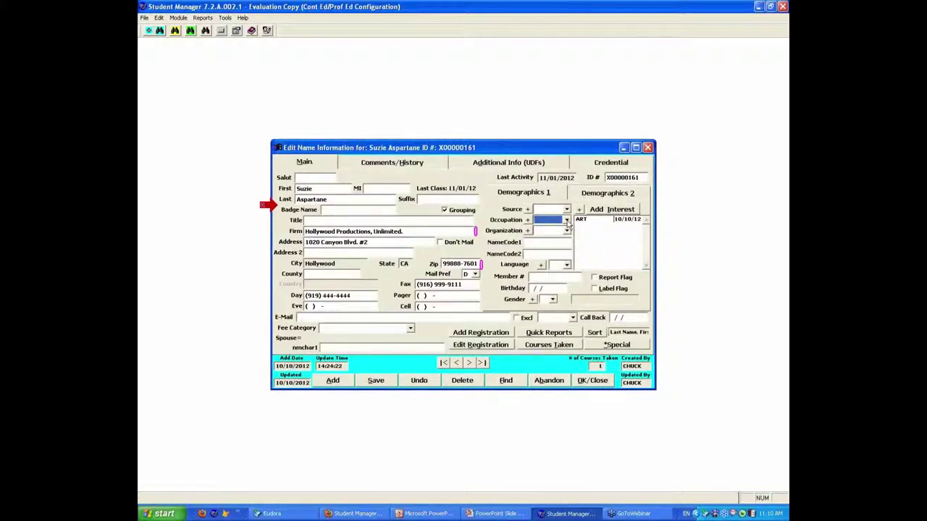
- Recheck the occupation choices and close the registrant's record
click(567, 220)
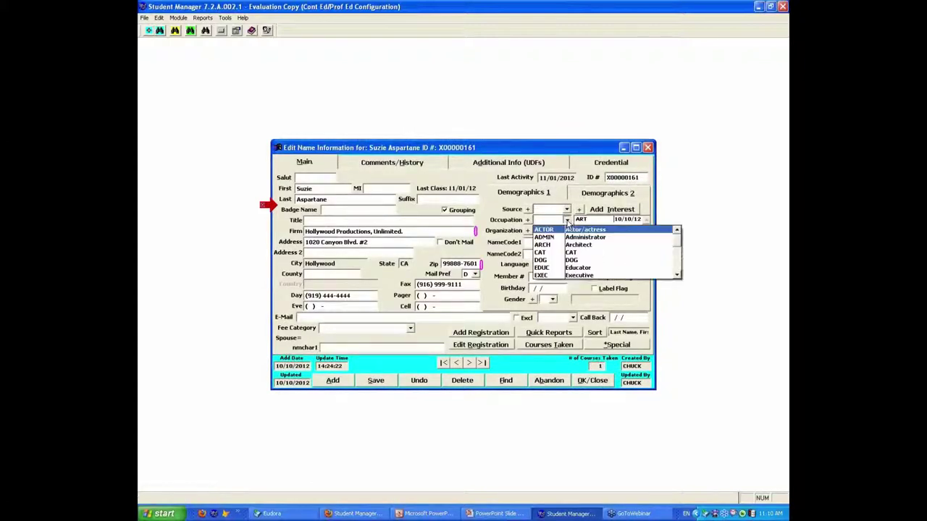
key(Escape)
click(592, 383)
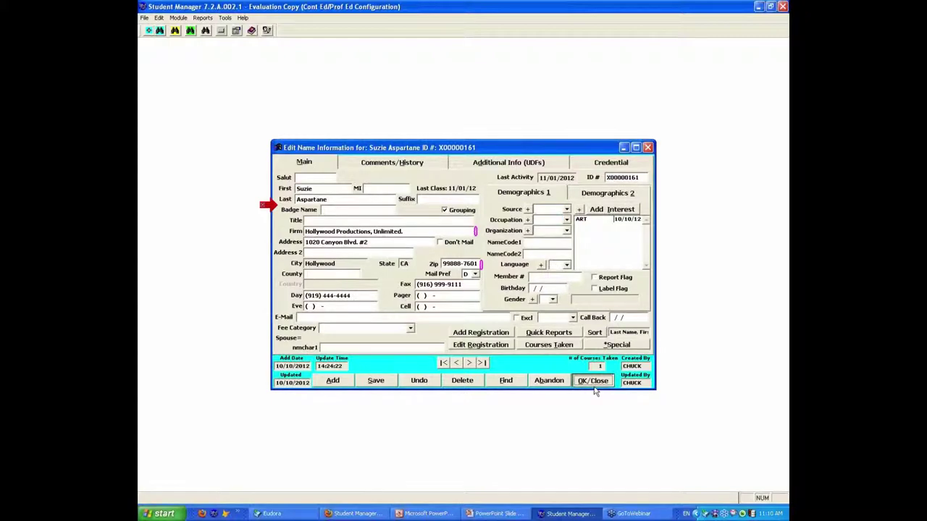
- Open the HAV registrant's record past the special needs notice, keeping ADMIN as occupation
text(HAV)
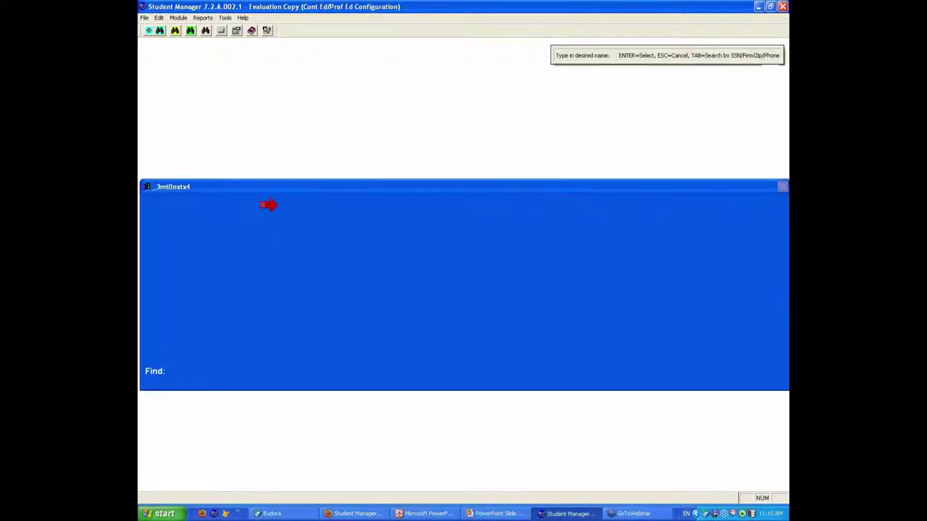
key(Return)
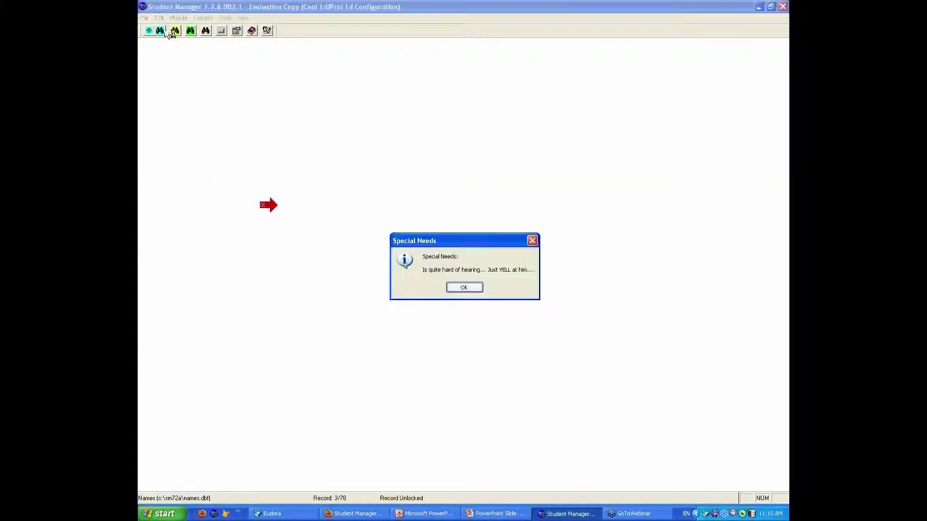
key(Return)
click(567, 220)
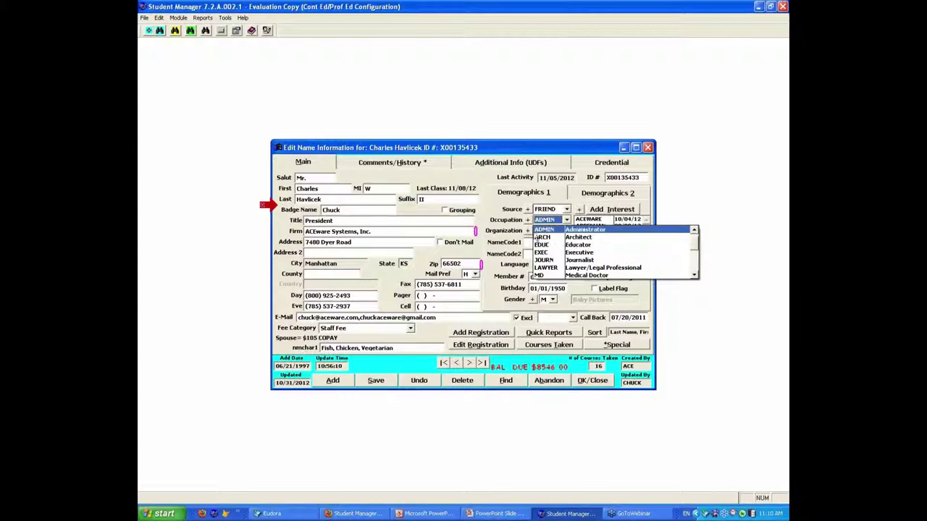
click(491, 209)
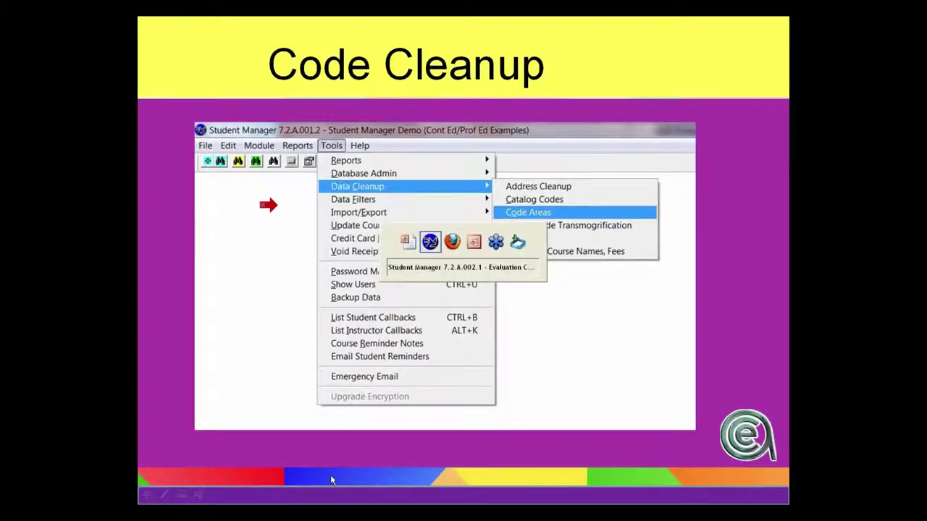
- Return to Student Manager, close Edit Name, and open Data Cleanup Code Areas with its code area list
key(alt+Tab)
click(595, 381)
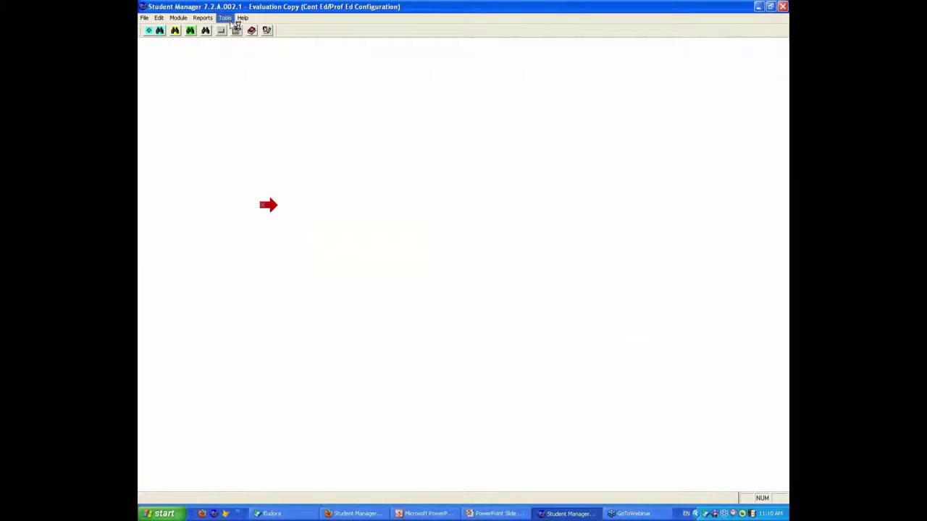
click(230, 20)
mouse_move(237, 48)
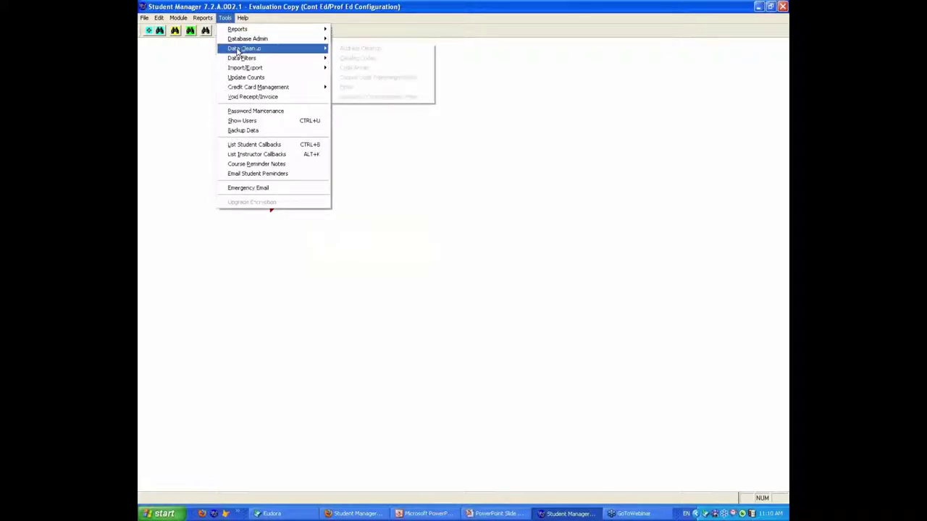
click(355, 68)
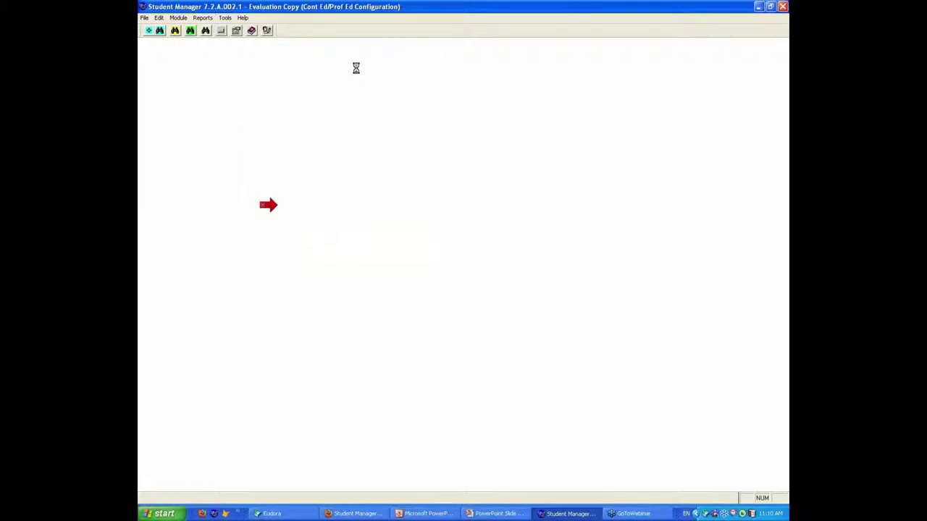
click(358, 179)
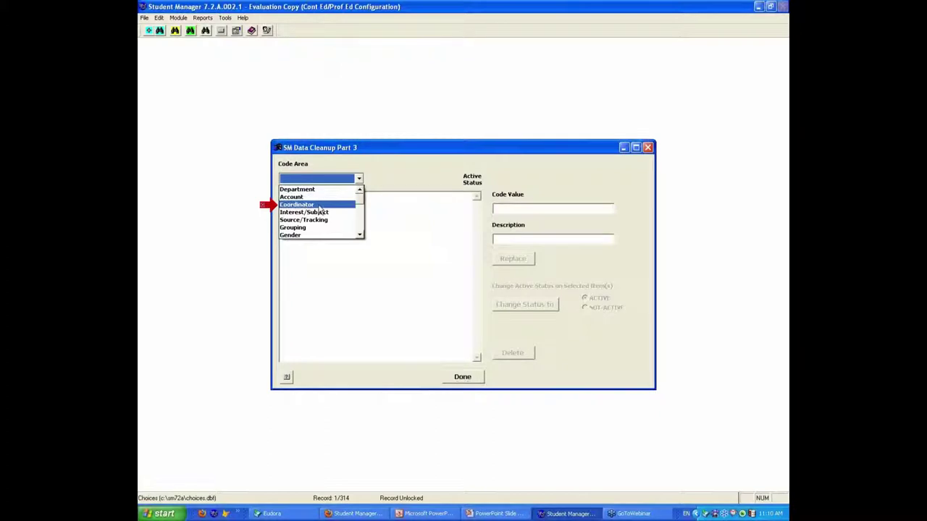
- Show Interest/Subject codes, then switch the Code Area to Occupation and select CAT
click(316, 212)
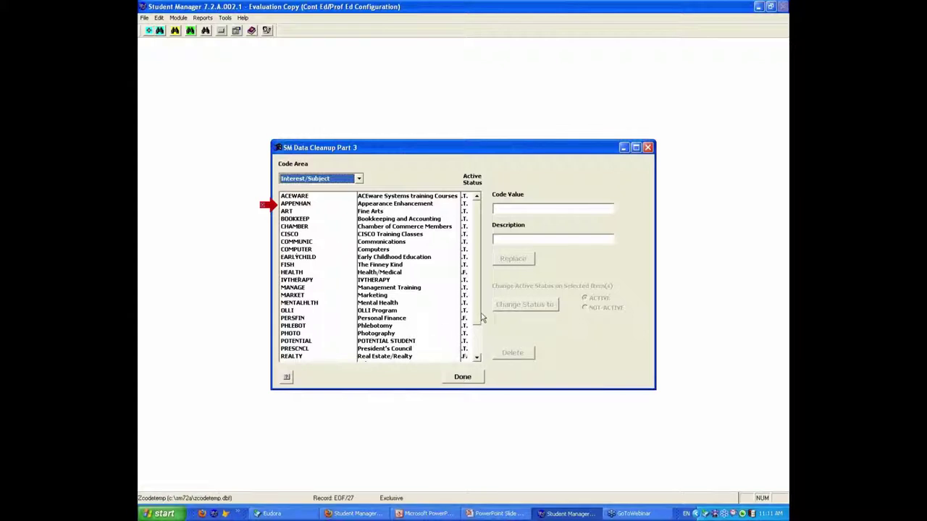
drag(479, 317, 480, 268)
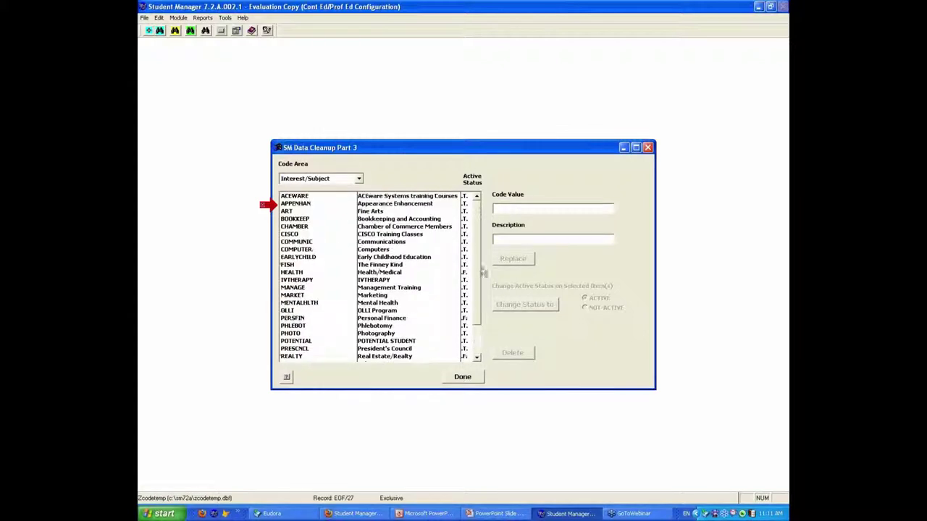
click(359, 178)
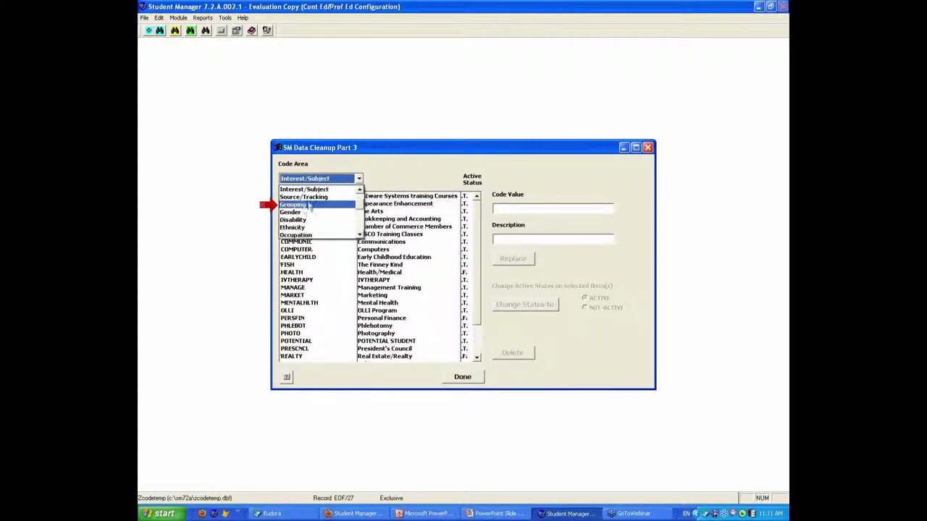
click(314, 236)
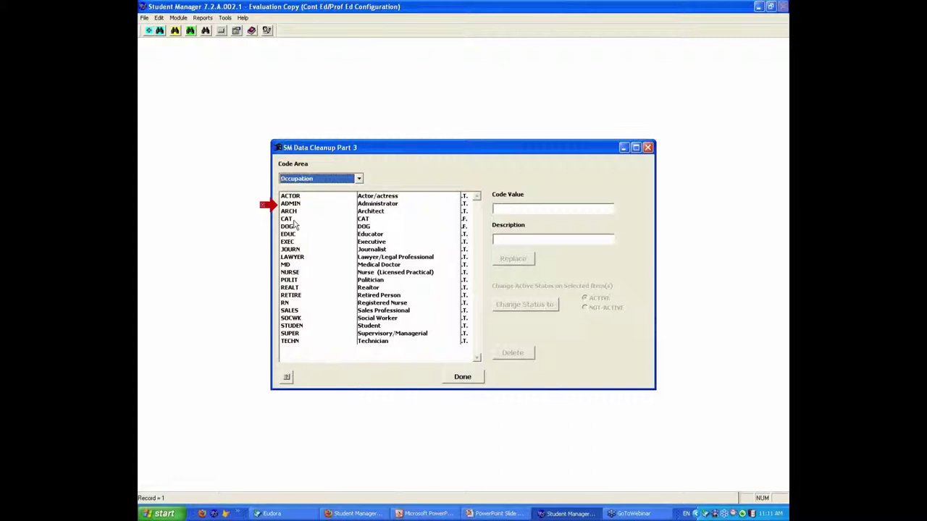
click(291, 220)
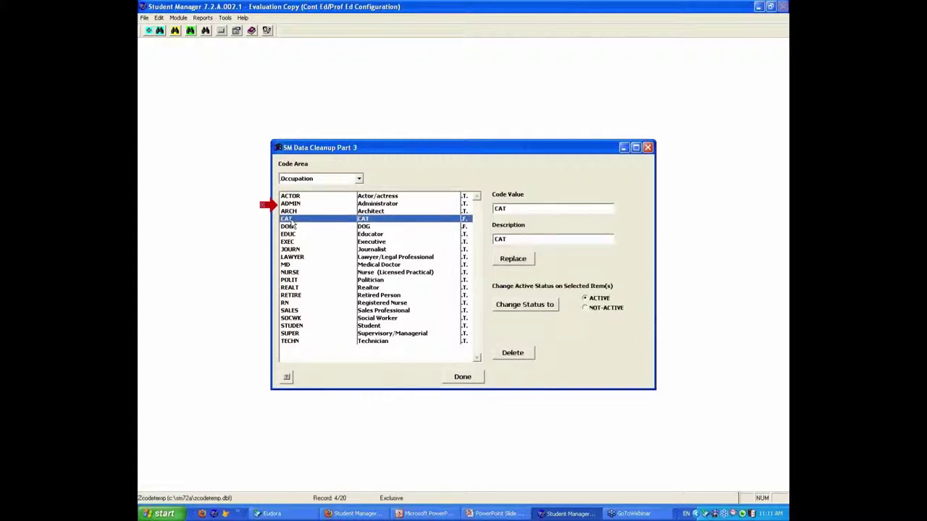
- Add DOG to the CAT selection and delete both occupation codes
ctrl+click(288, 229)
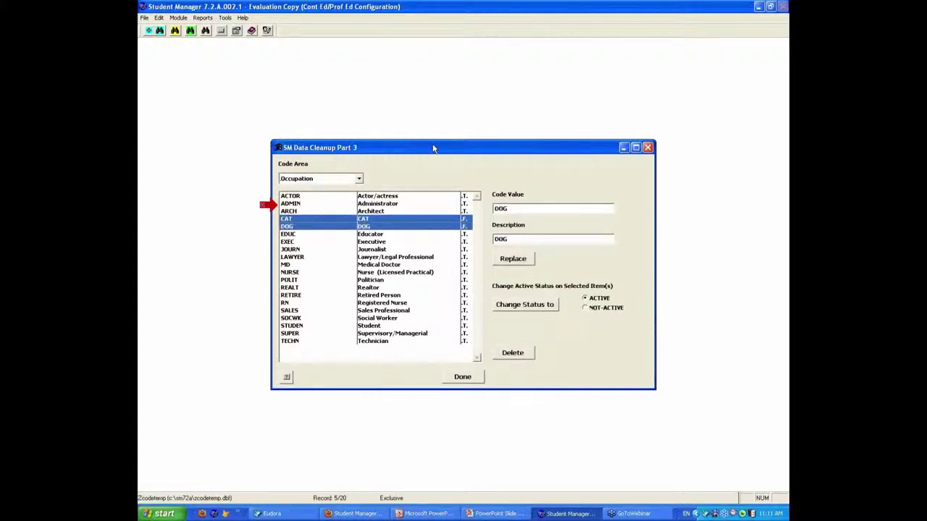
click(524, 358)
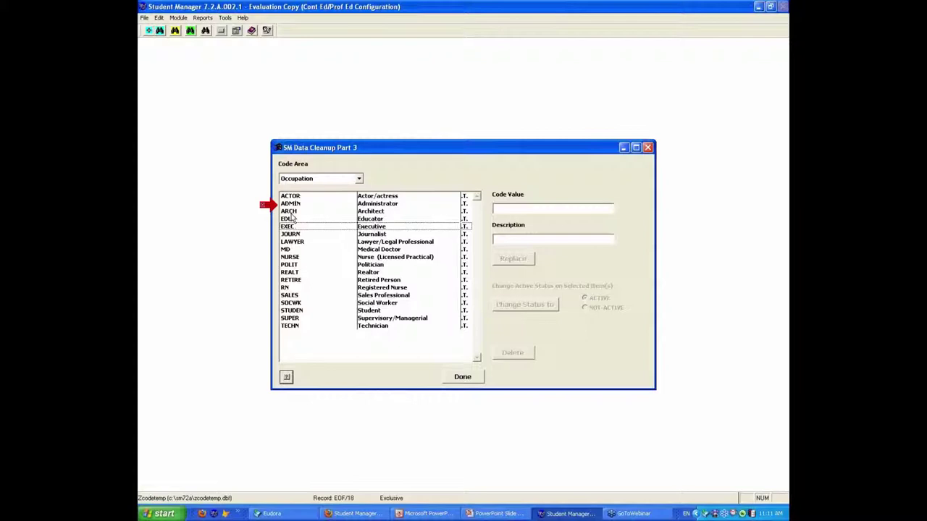
- Set ARCH, JOURN, MD and NURSE to NOT-ACTIVE, then close the cleanup window with Done
click(292, 212)
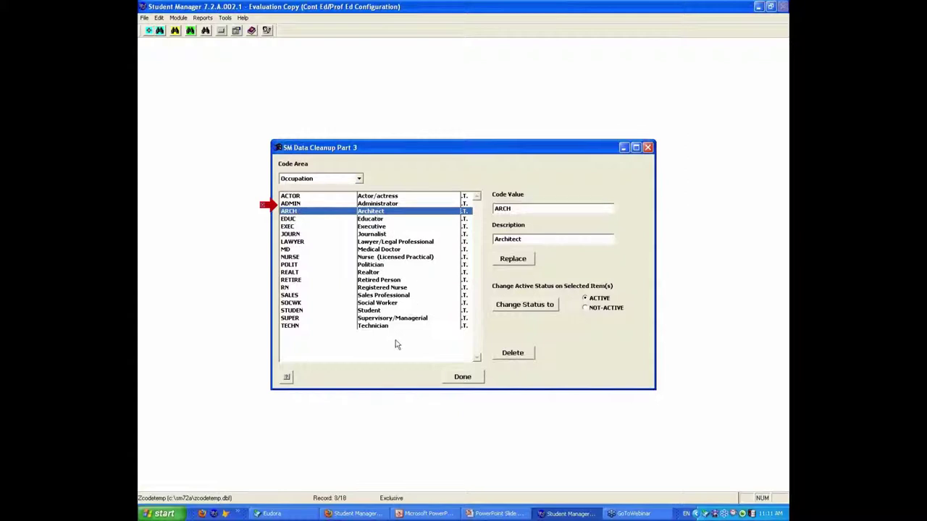
ctrl+click(295, 235)
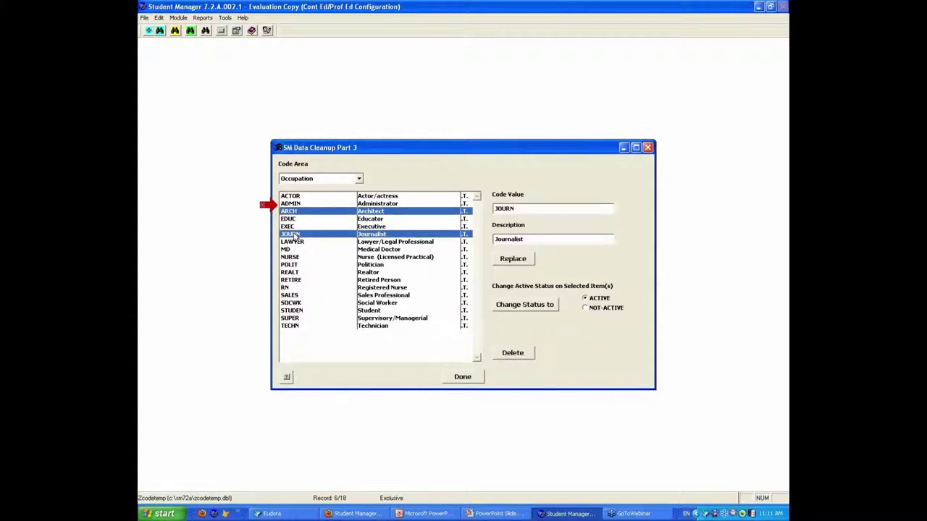
ctrl+click(288, 251)
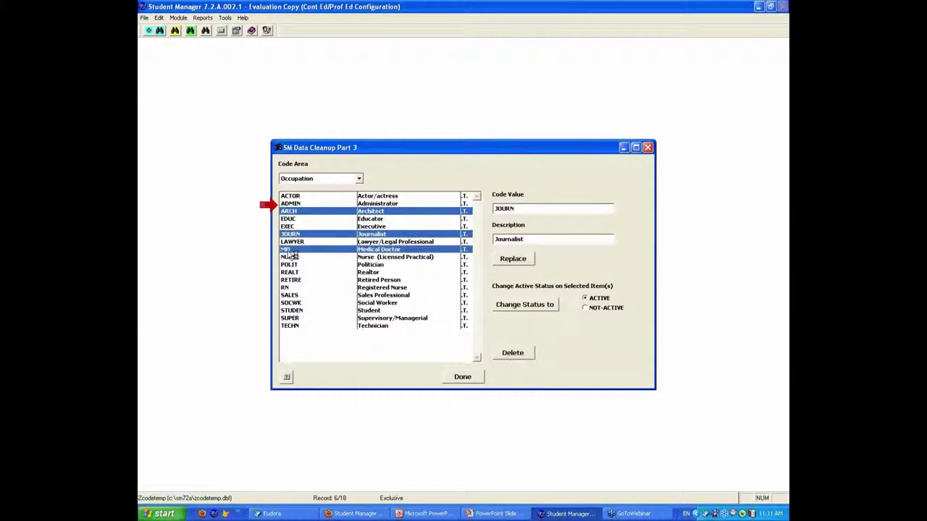
ctrl+click(291, 257)
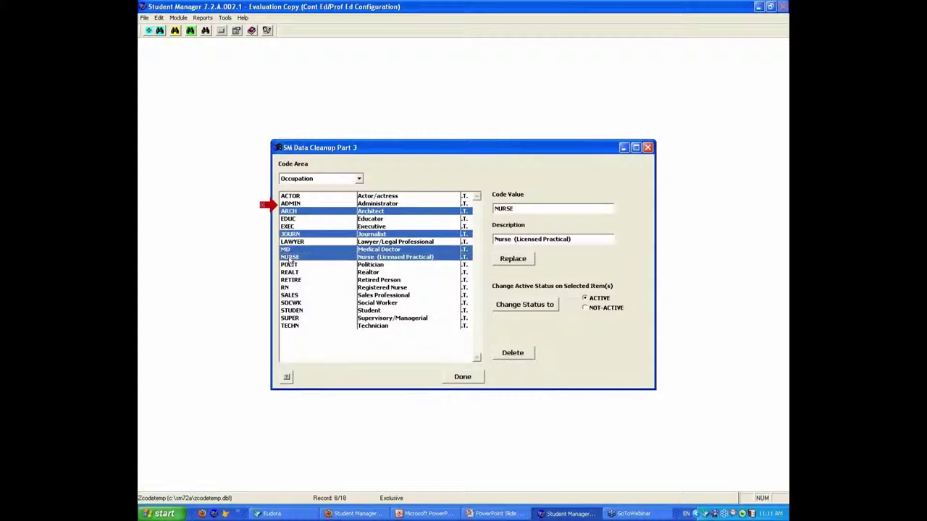
click(592, 309)
click(462, 377)
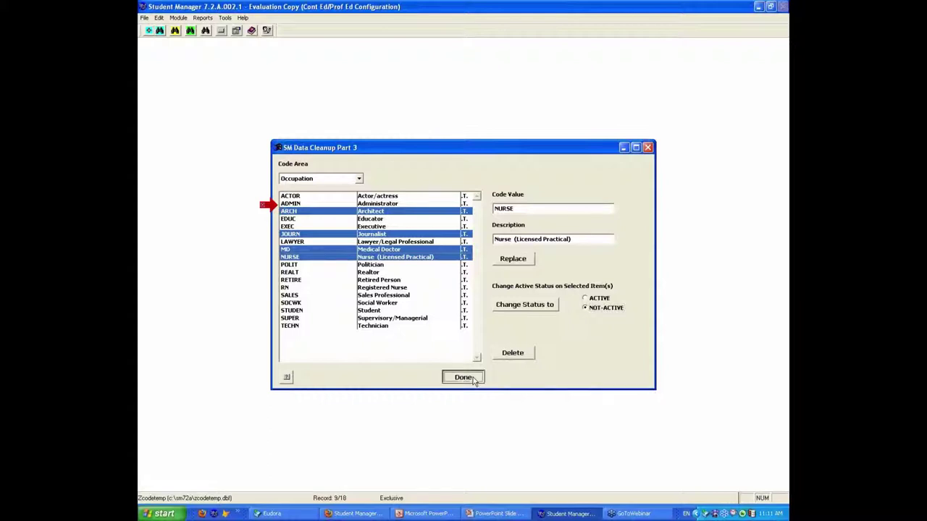
- Reopen the Tools > Data Cleanup > Code Areas window
click(226, 18)
mouse_move(275, 39)
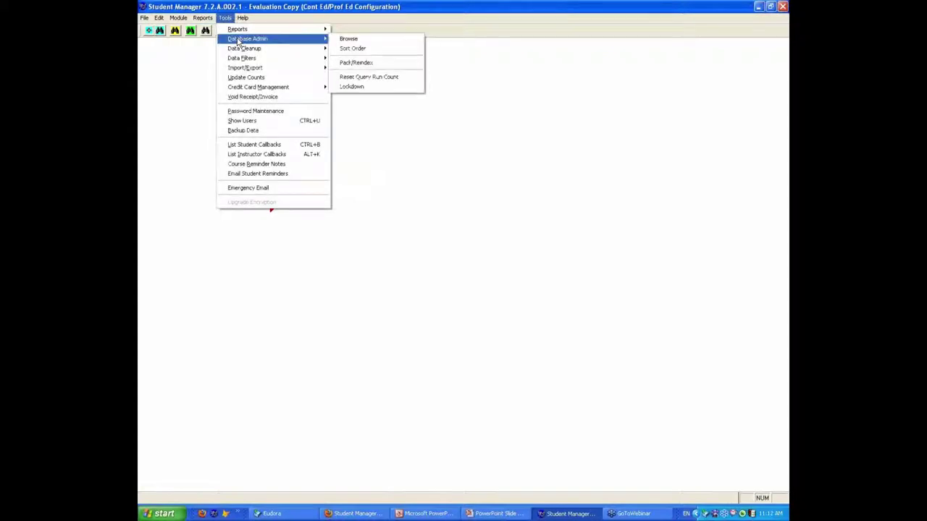
mouse_move(298, 59)
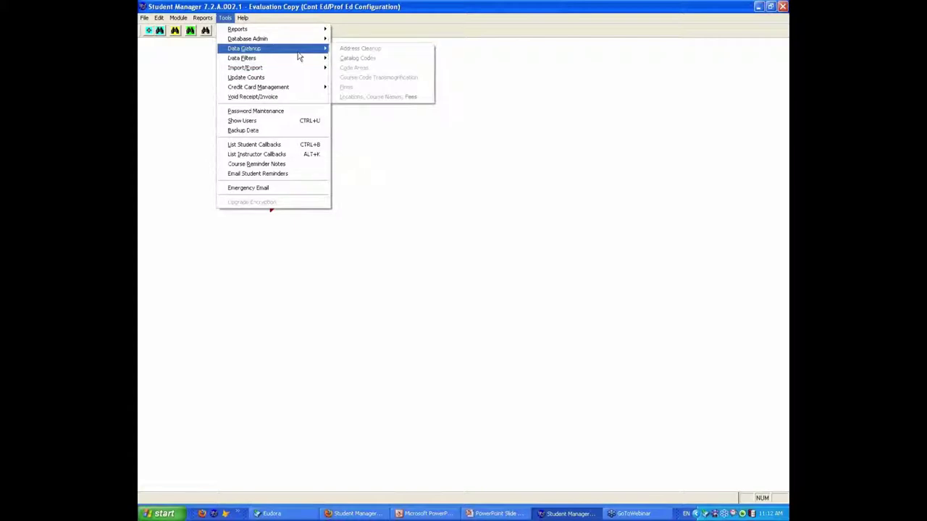
click(346, 68)
- Switch the Code Area to Interest/Subject and load the CISCO code
click(358, 178)
click(317, 213)
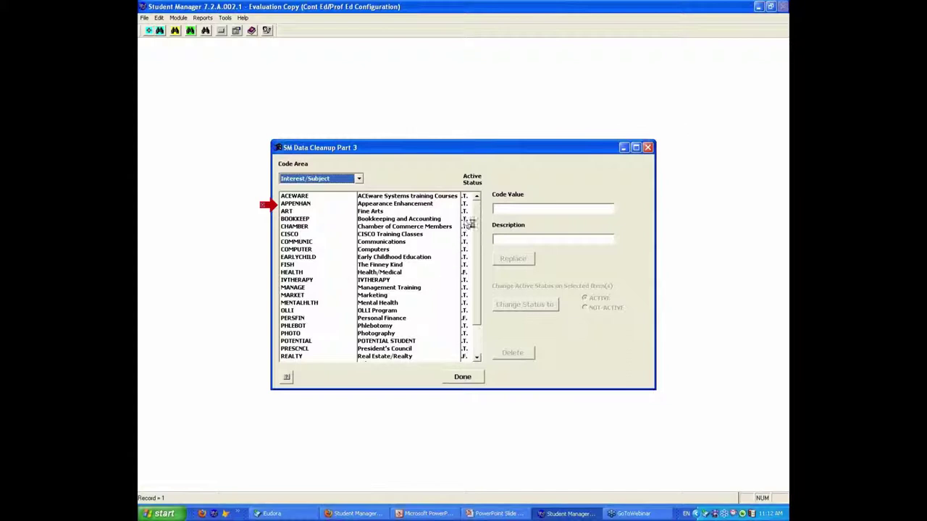
click(294, 234)
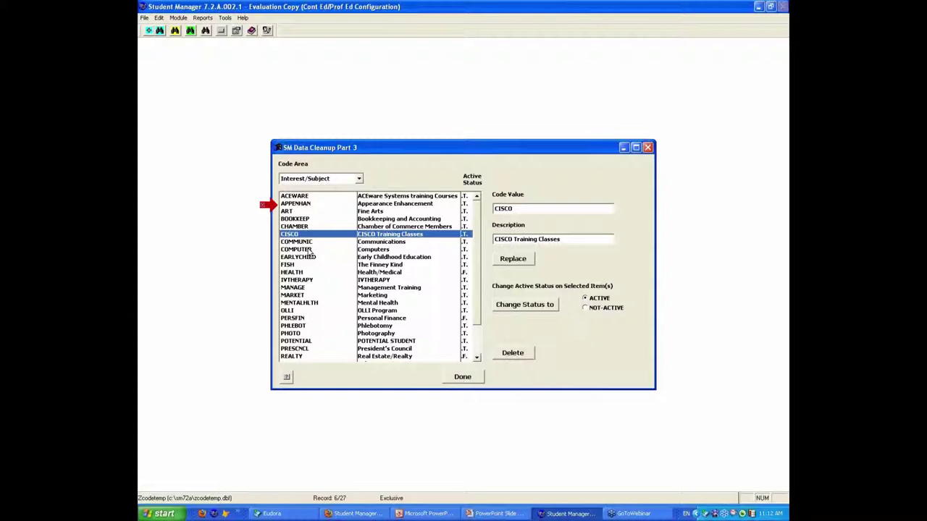
- Add COMPUTER to the selection alongside CISCO
ctrl+click(310, 249)
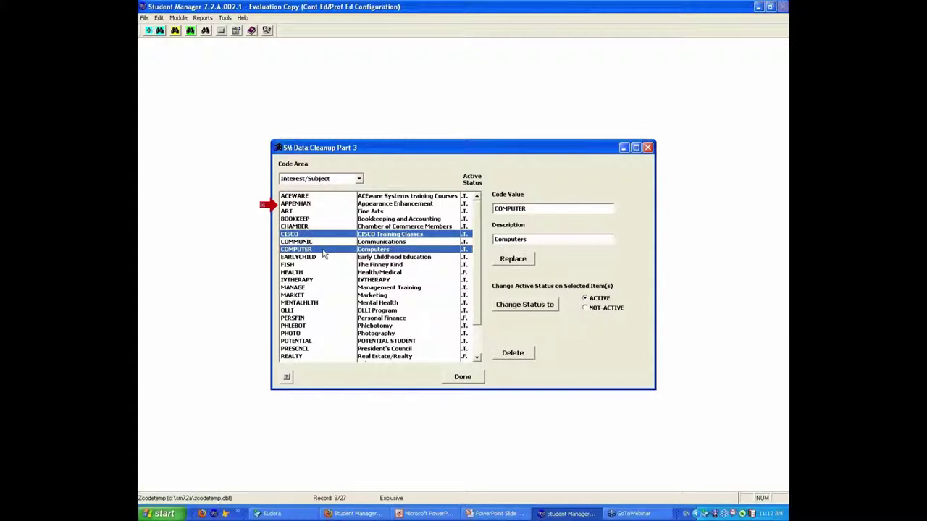
- Set the Code Value to IT TECH and the Description to 'Computers and Cisco and XXX'
double_click(534, 208)
text(IT TECH)
click(529, 239)
text(and Co)
key(BackSpace)
text(isco and XXX)
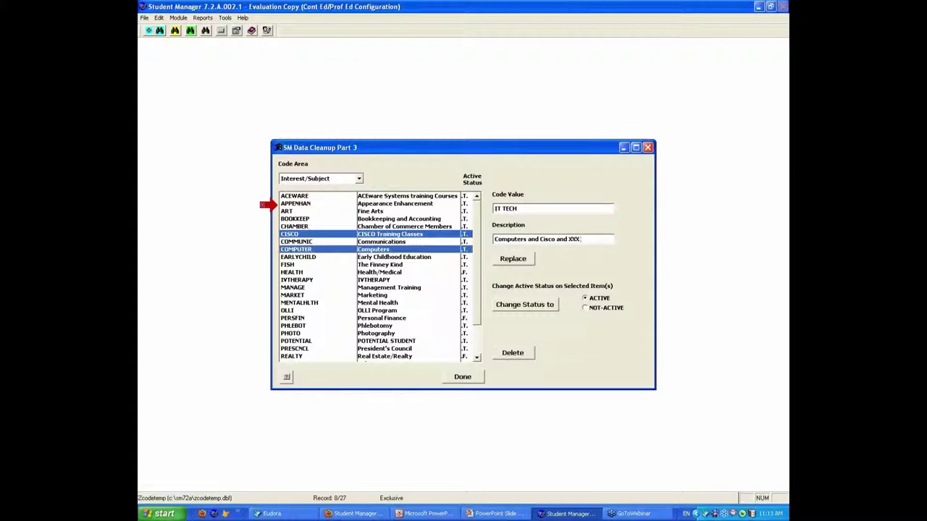